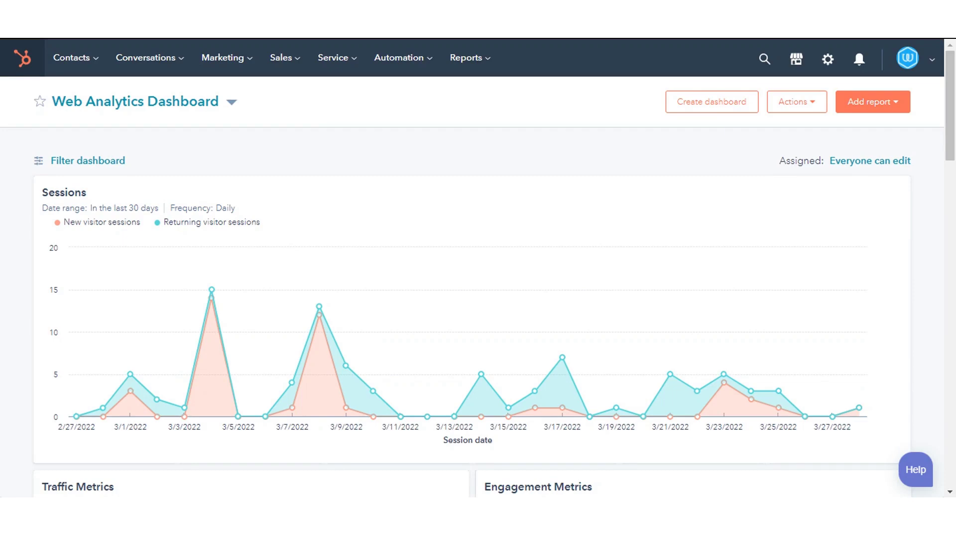
Go to Marketing > Lead Capture > Forms and open form-v2 in the editor
{"action": "left_click", "coordinate": [223, 57]}
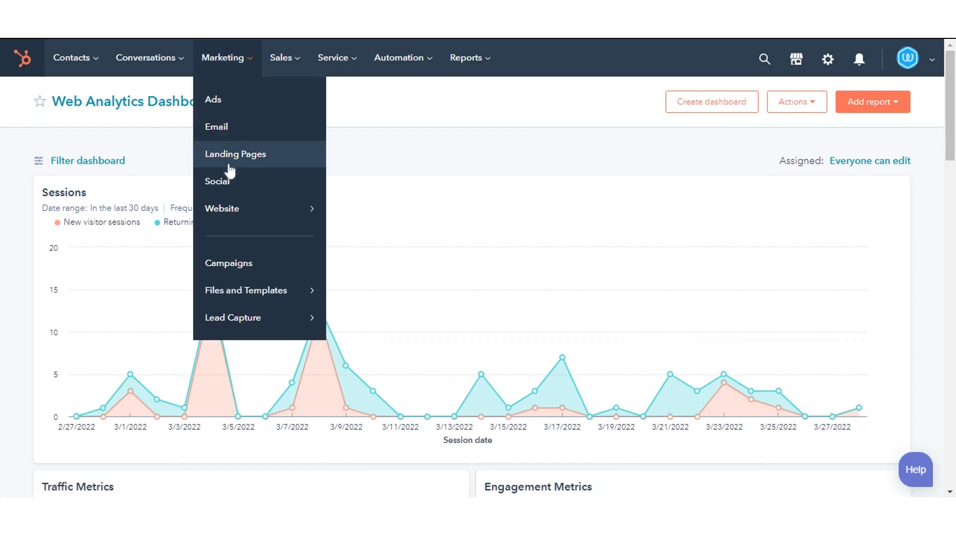
{"action": "mouse_move", "coordinate": [234, 318]}
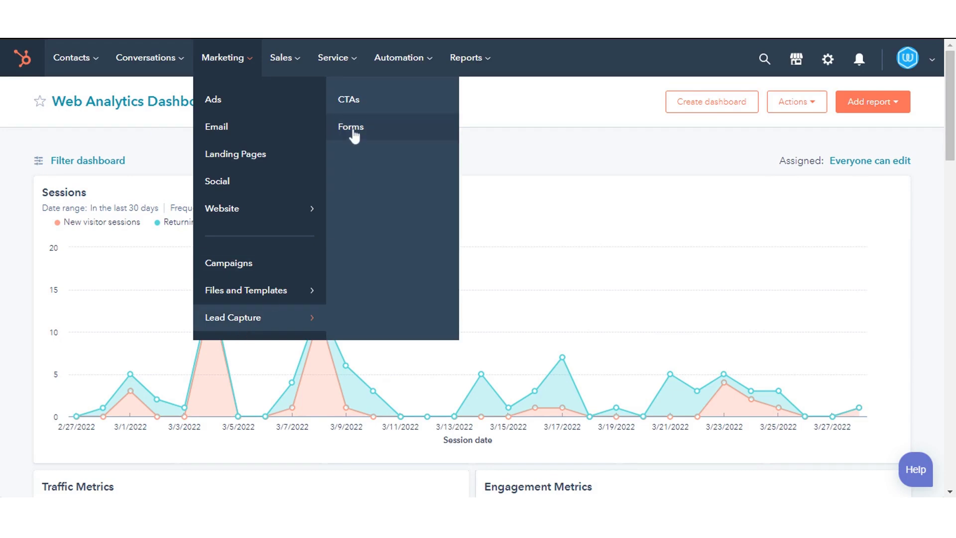
{"action": "left_click", "coordinate": [349, 127]}
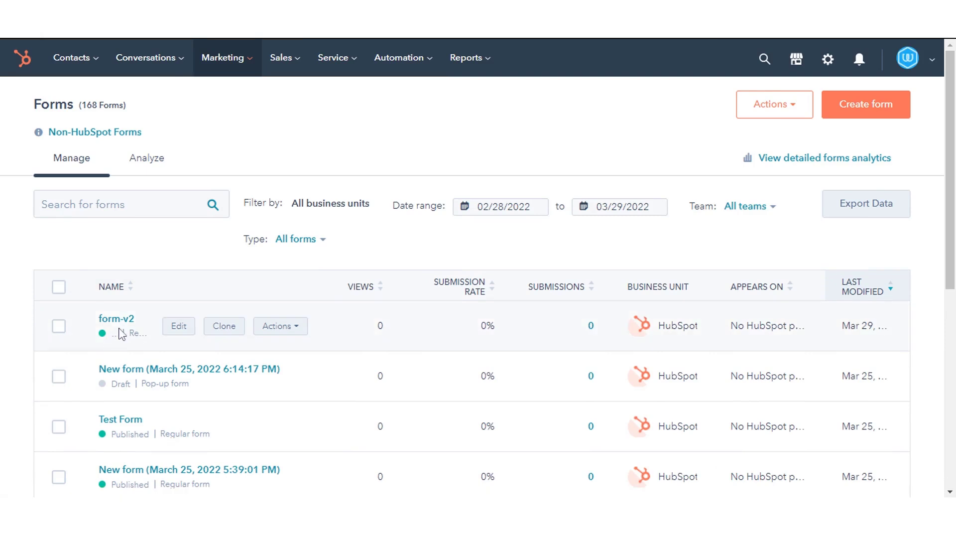
{"action": "left_click", "coordinate": [179, 326]}
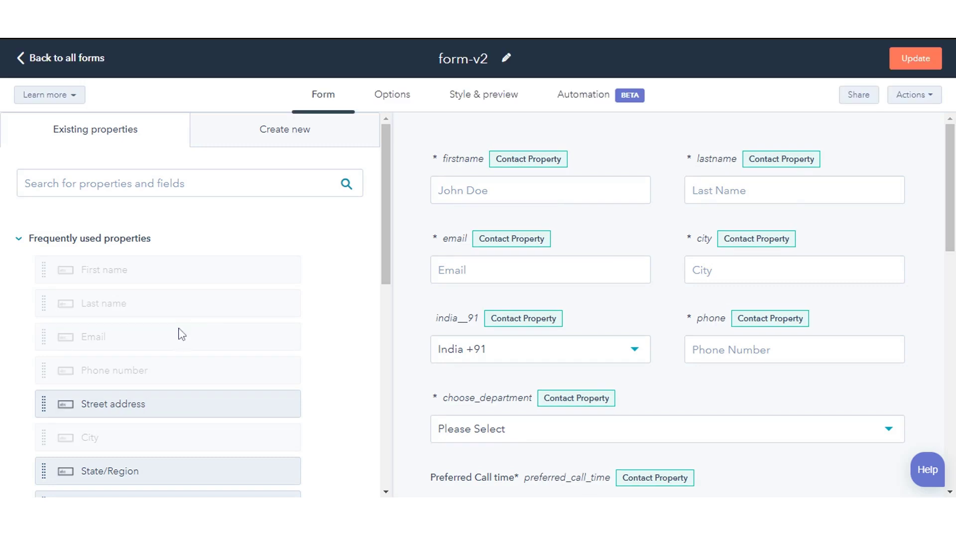
{"action": "left_click_drag", "start_coordinate": [386, 246], "coordinate": [386, 388]}
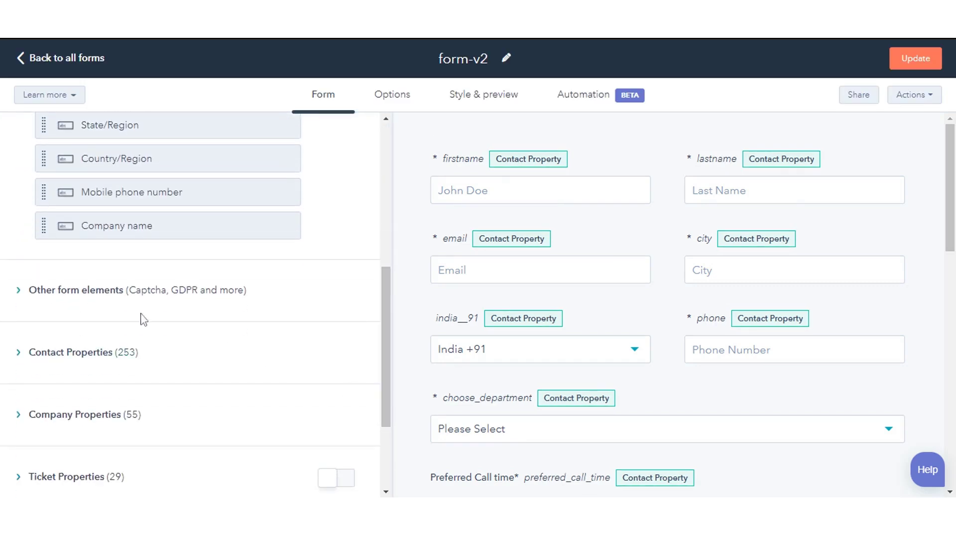
Set form-v2's GDPR option to 'Consent checkbox for communications; form submit as consent to process'
{"action": "left_click", "coordinate": [98, 295]}
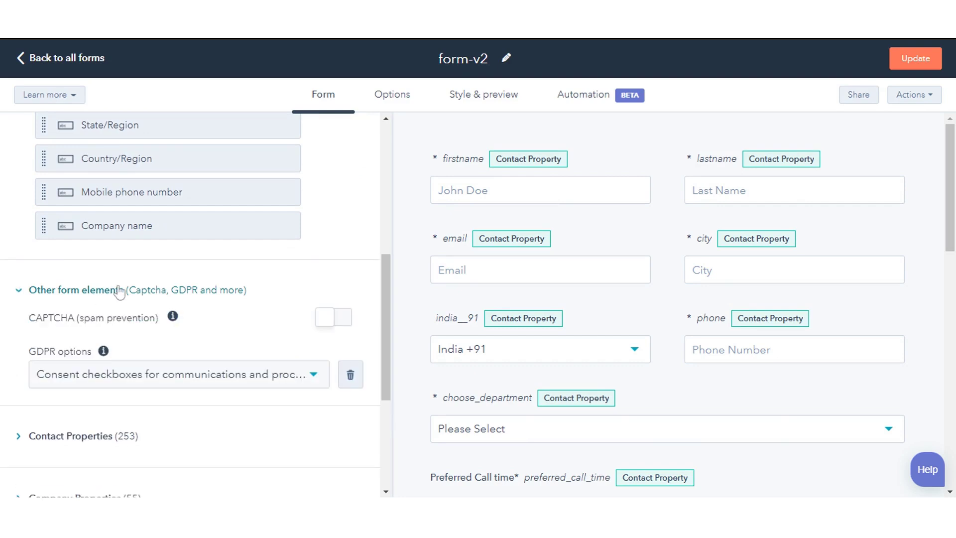
{"action": "left_click", "coordinate": [237, 379]}
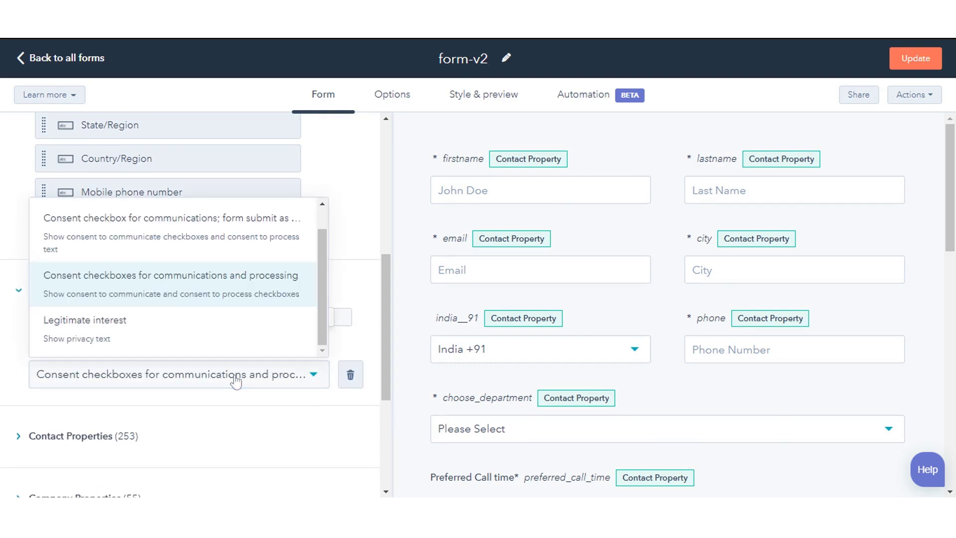
{"action": "left_click", "coordinate": [180, 286]}
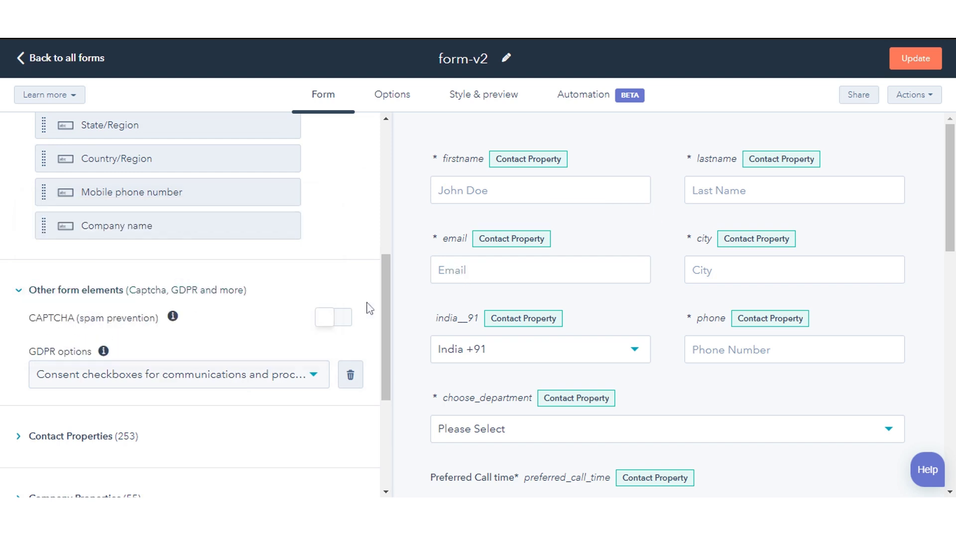
{"action": "left_click", "coordinate": [314, 375]}
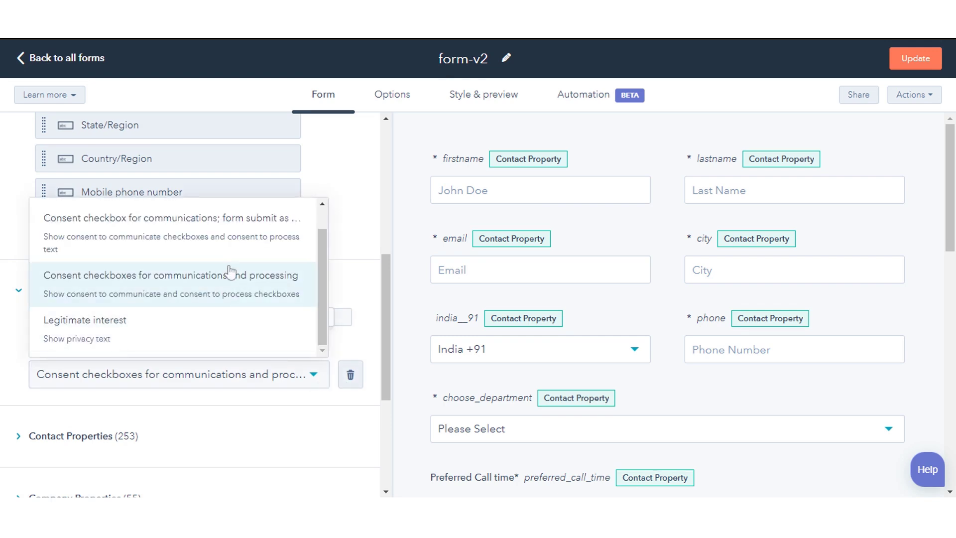
{"action": "left_click", "coordinate": [222, 239]}
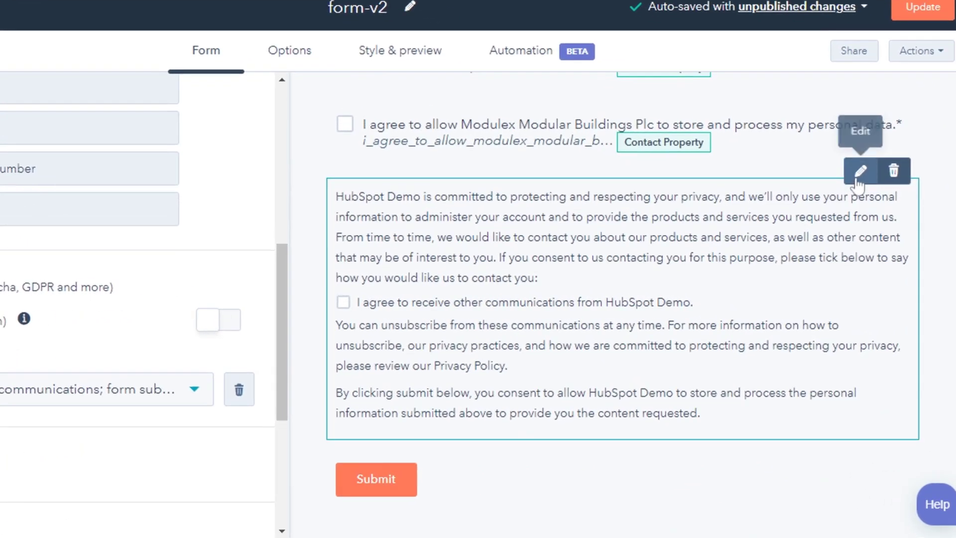
Open the GDPR notice editor on form-v2 to review its communication consent text and checkbox
{"action": "left_click", "coordinate": [860, 173]}
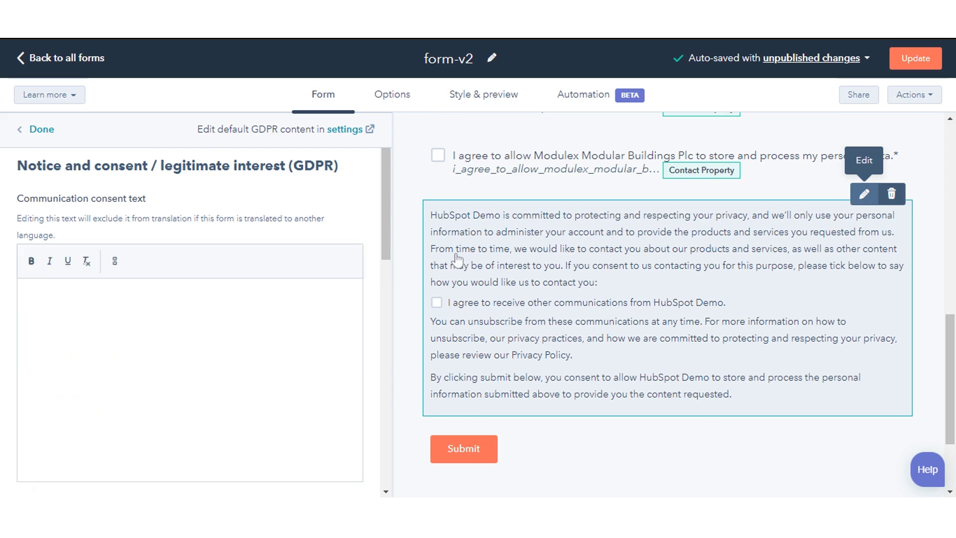
{"action": "left_click_drag", "start_coordinate": [383, 225], "coordinate": [387, 294]}
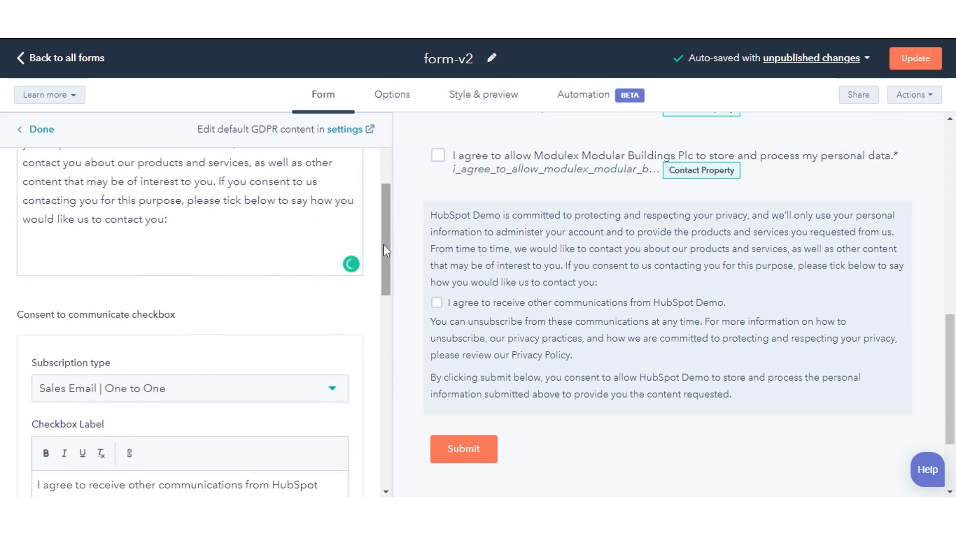
{"action": "left_click_drag", "start_coordinate": [383, 244], "coordinate": [386, 217]}
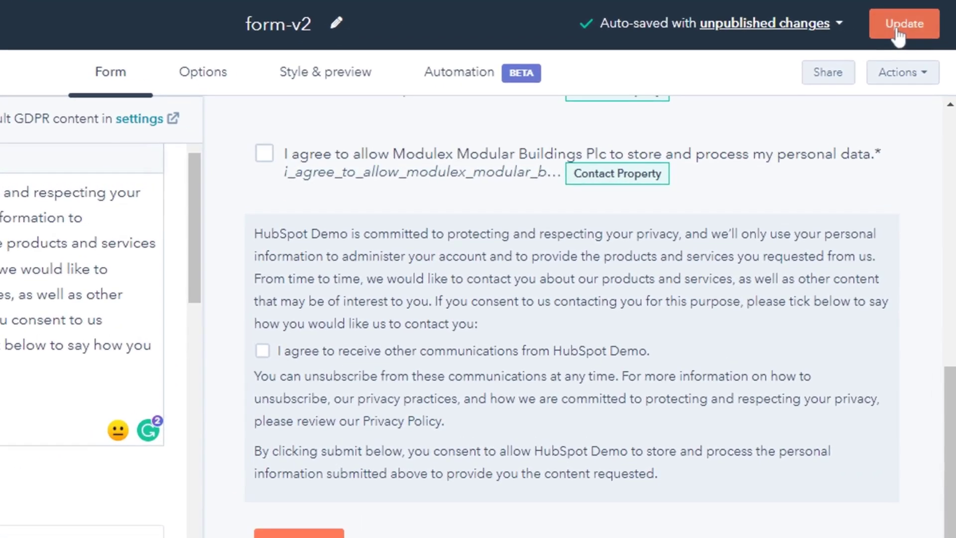
Publish the updated form-v2 from the Review and publish panel
{"action": "left_click", "coordinate": [903, 35]}
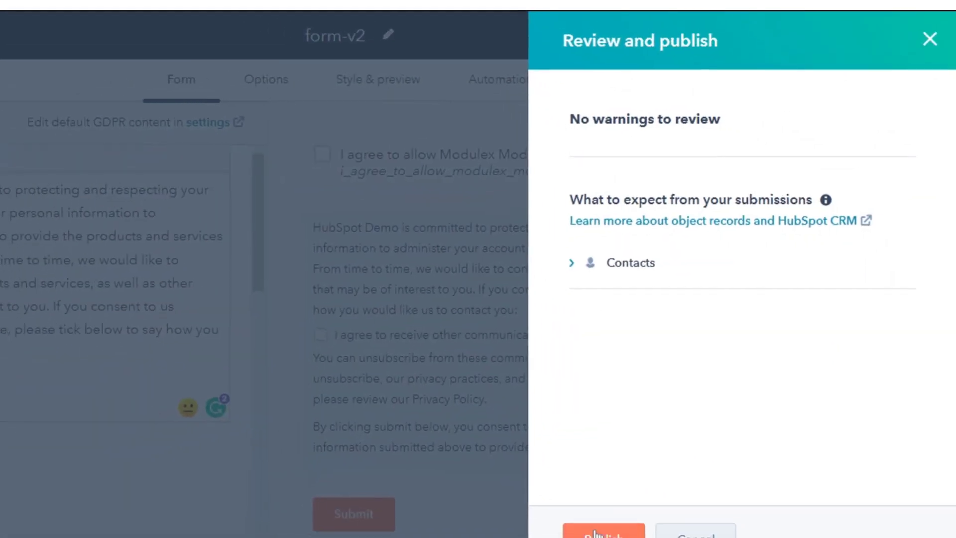
{"action": "left_click", "coordinate": [633, 494]}
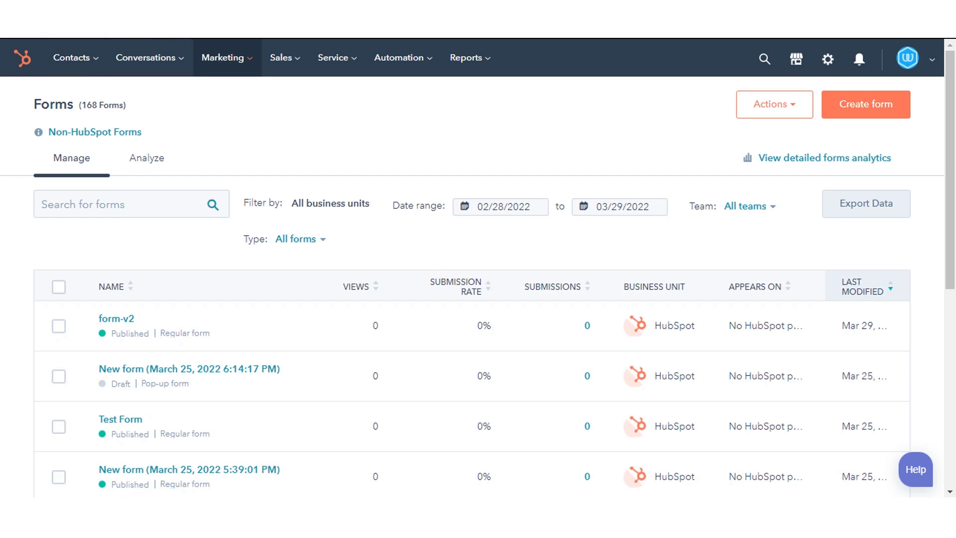
Filter the Forms list to Pop-up forms and open the March 25, 2022 pop-up form for editing
{"action": "left_click", "coordinate": [296, 240]}
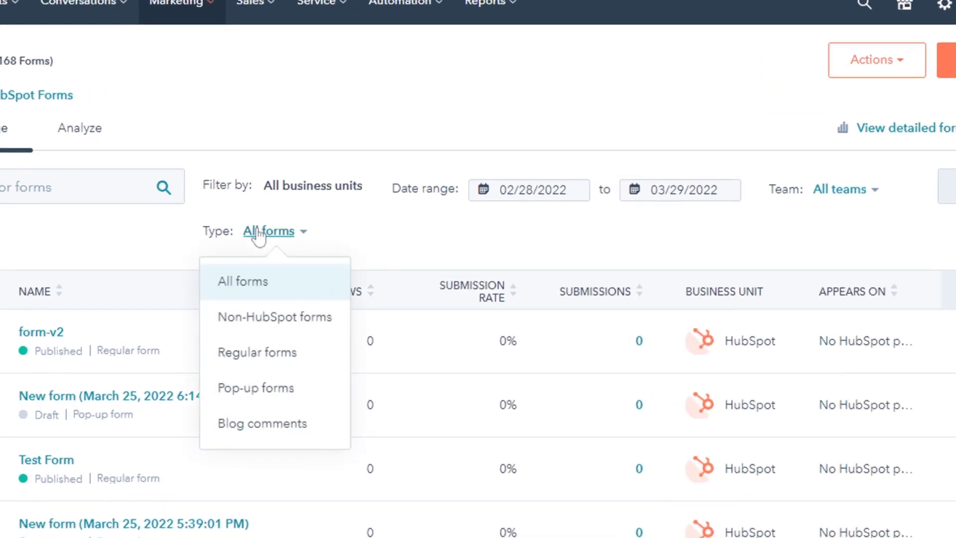
{"action": "left_click", "coordinate": [254, 387]}
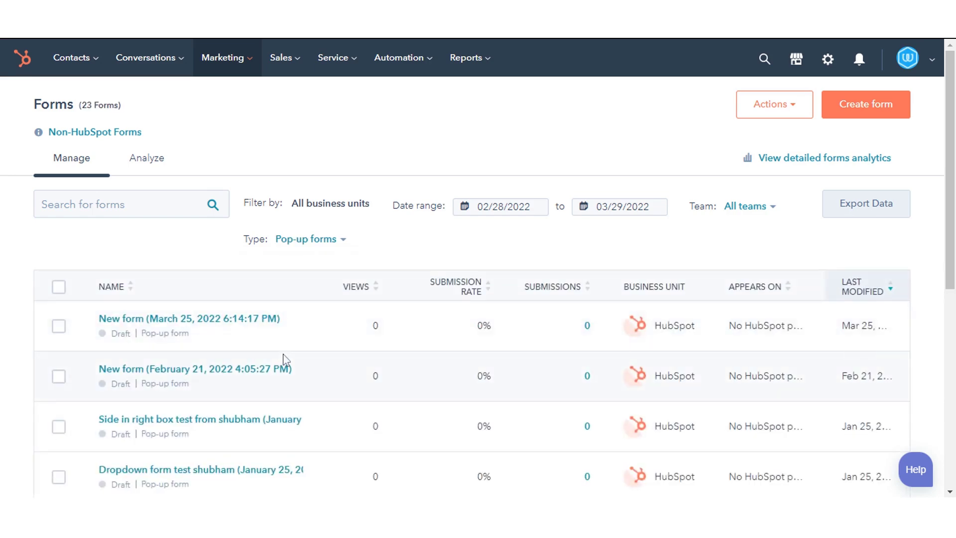
{"action": "mouse_move", "coordinate": [201, 326]}
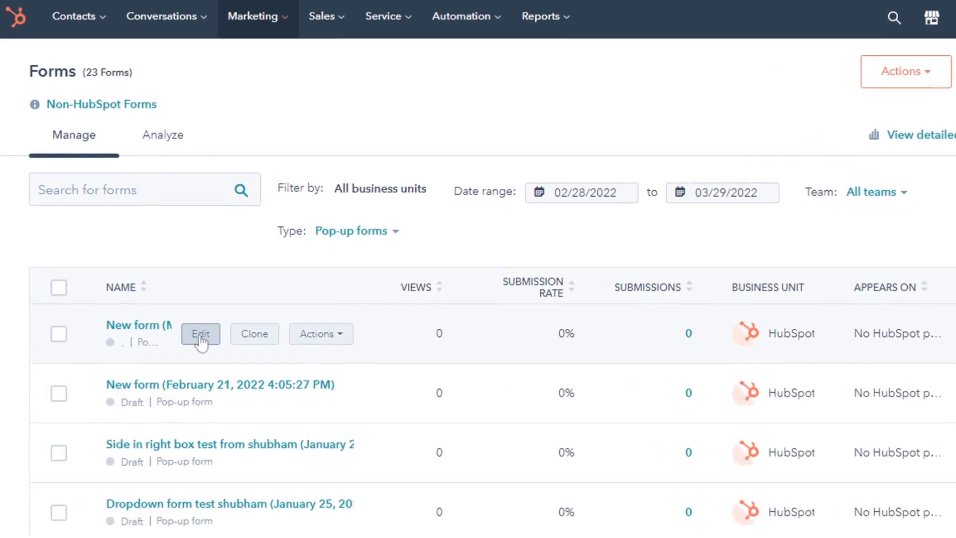
{"action": "left_click", "coordinate": [200, 334]}
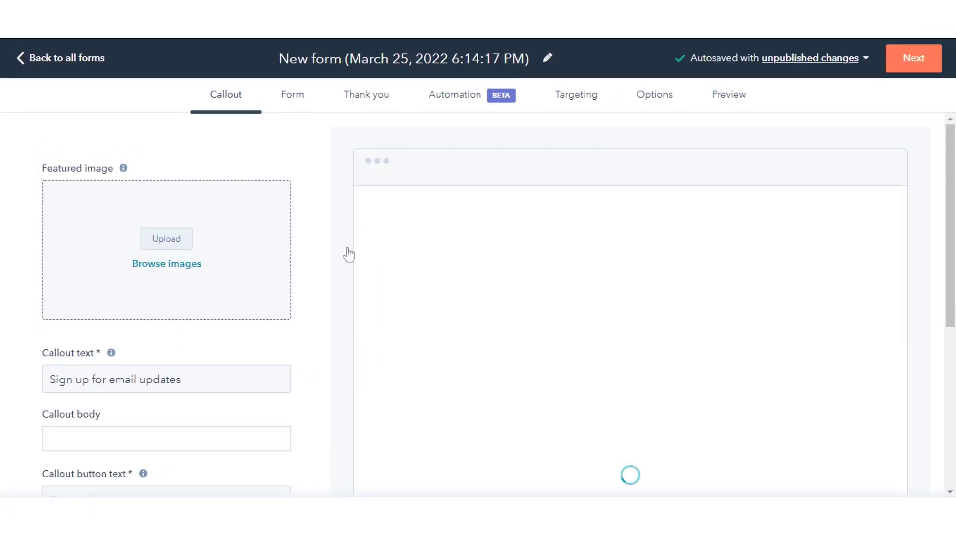
{"action": "left_click_drag", "start_coordinate": [950, 224], "coordinate": [950, 321]}
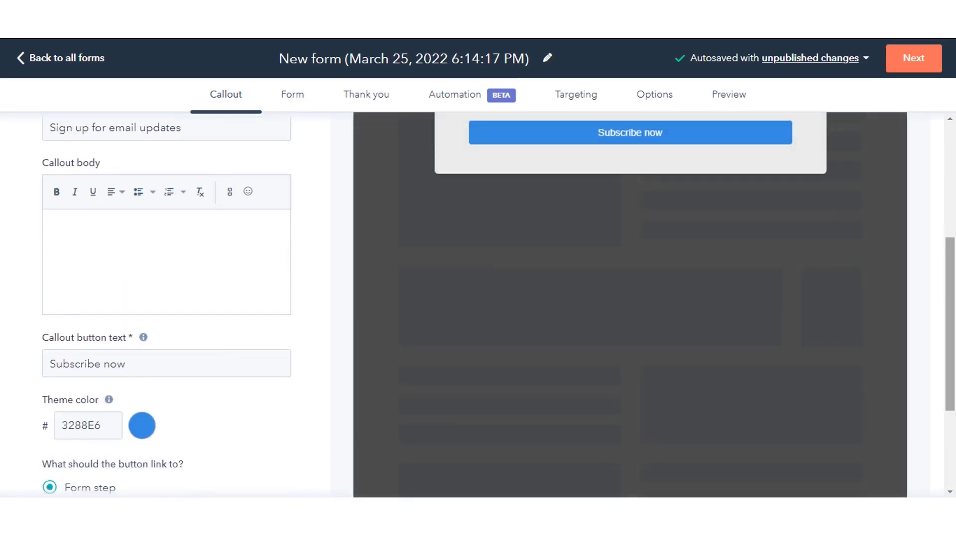
{"action": "left_click_drag", "start_coordinate": [950, 321], "coordinate": [950, 396]}
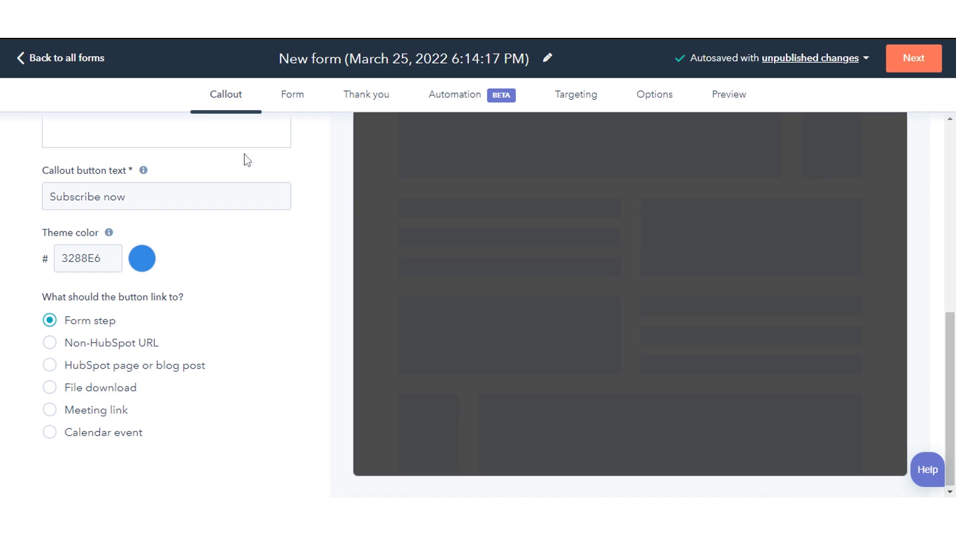
On the pop-up's Form step, set GDPR to 'Consent checkboxes for communications and processing'
{"action": "left_click", "coordinate": [288, 110]}
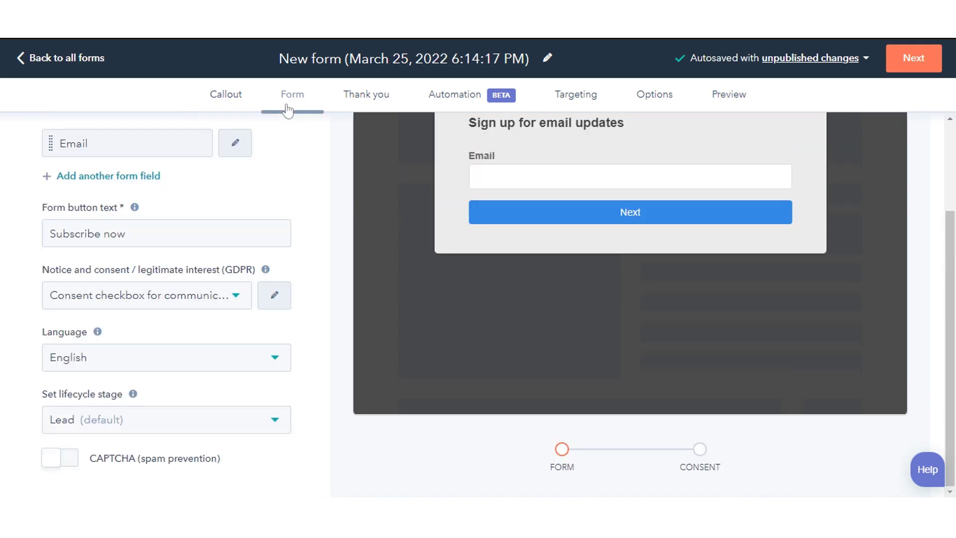
{"action": "left_click", "coordinate": [211, 294]}
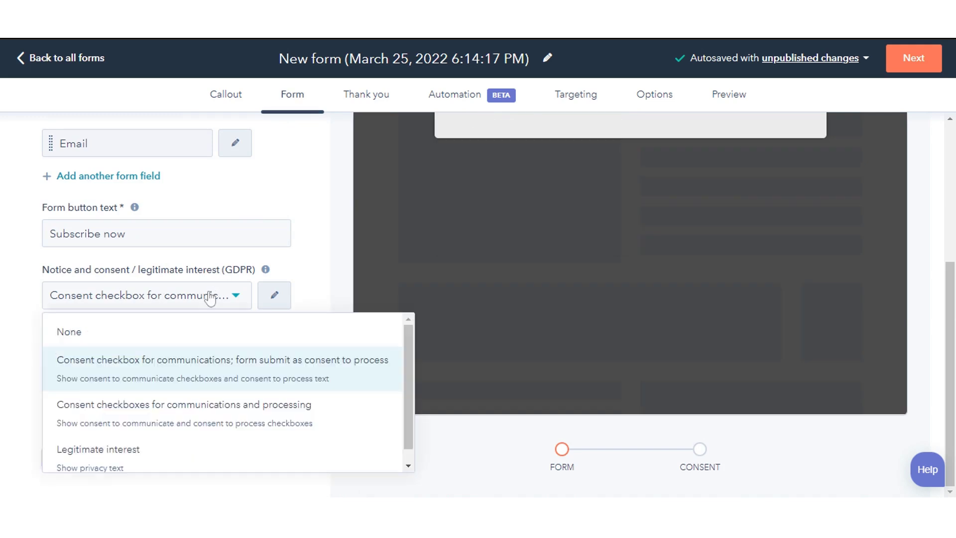
{"action": "left_click", "coordinate": [147, 415]}
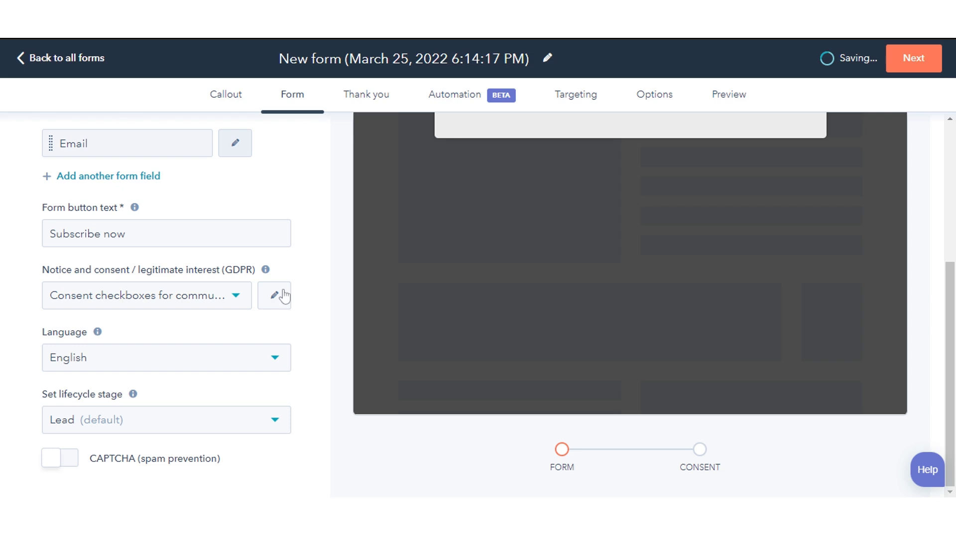
Open the pop-up form's GDPR consent editor to adjust the communications checkbox settings
{"action": "left_click", "coordinate": [276, 296]}
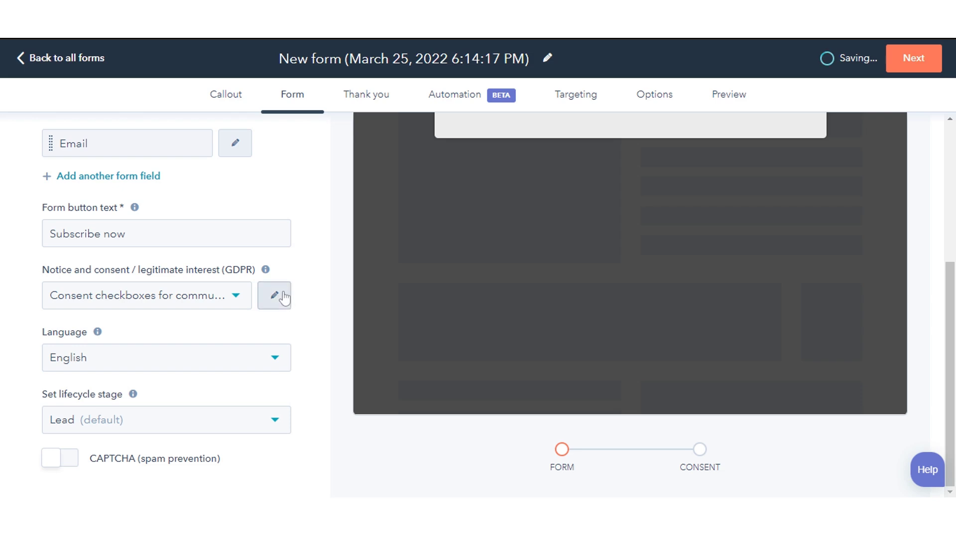
{"action": "scroll", "coordinate": [284, 299], "scroll_direction": "up", "scroll_amount": 3}
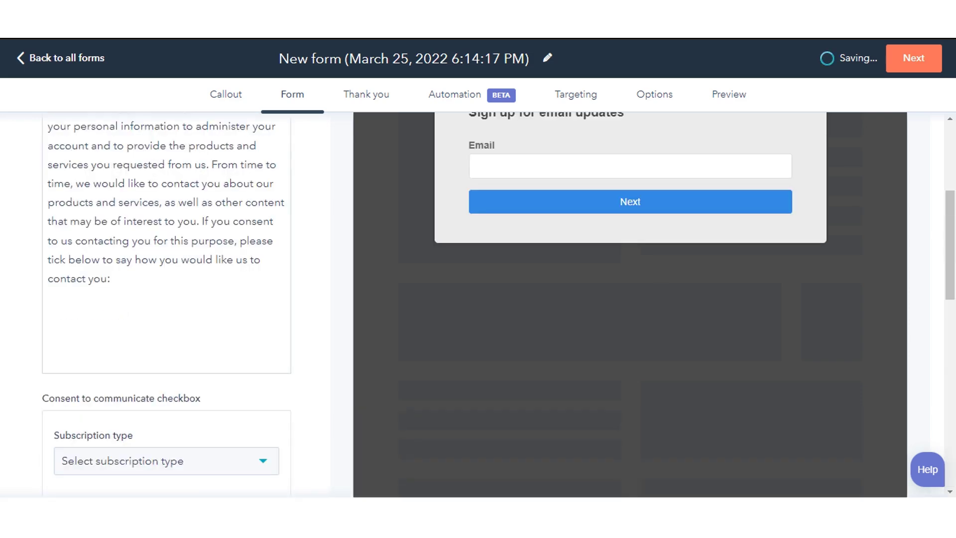